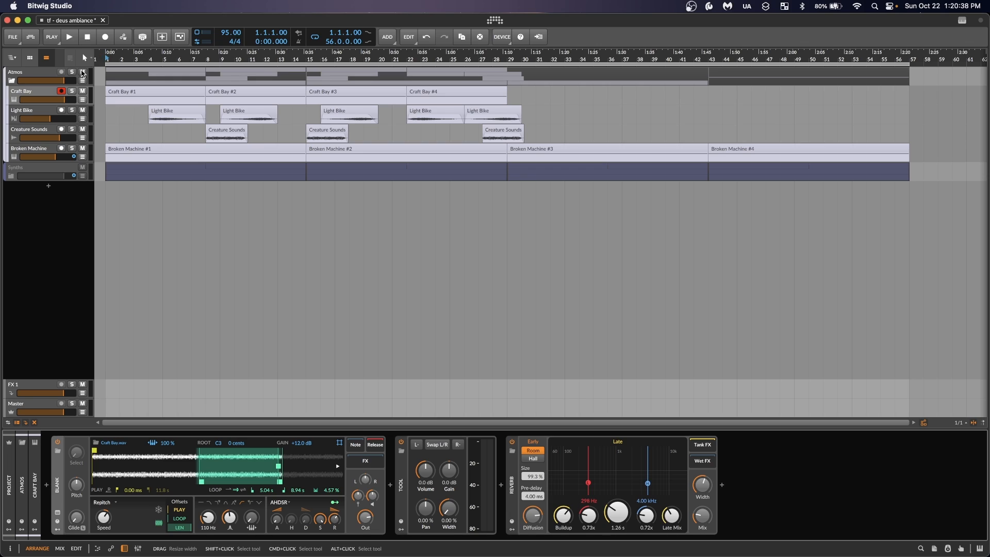
- Solo the Craft Bay track to listen to it on its own
left_click(72, 90)
left_click(24, 96)
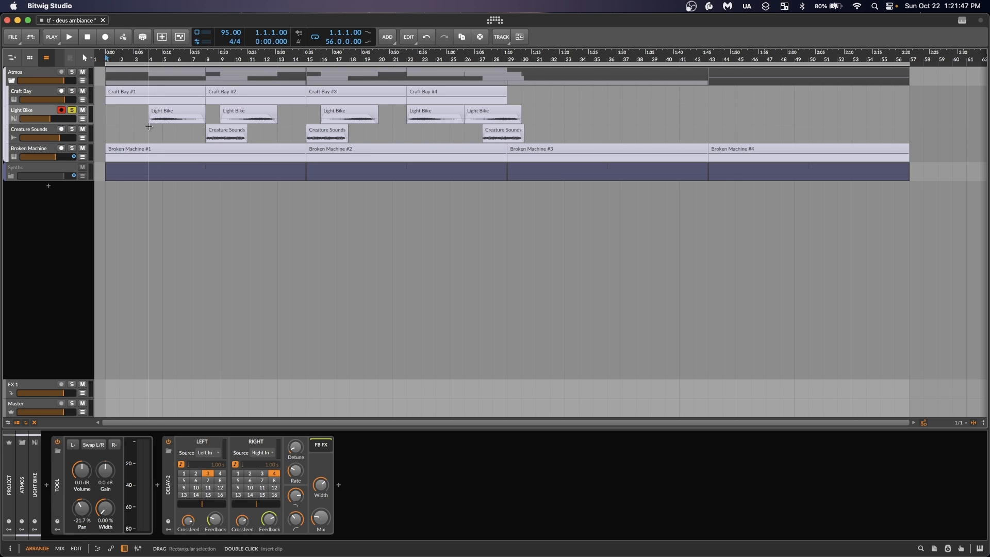
- Play the soloed Light Bike track from the start of its first clip at bar 4
left_click(151, 129)
left_click_drag(151, 128, 221, 128)
left_click(197, 129)
left_click(191, 130)
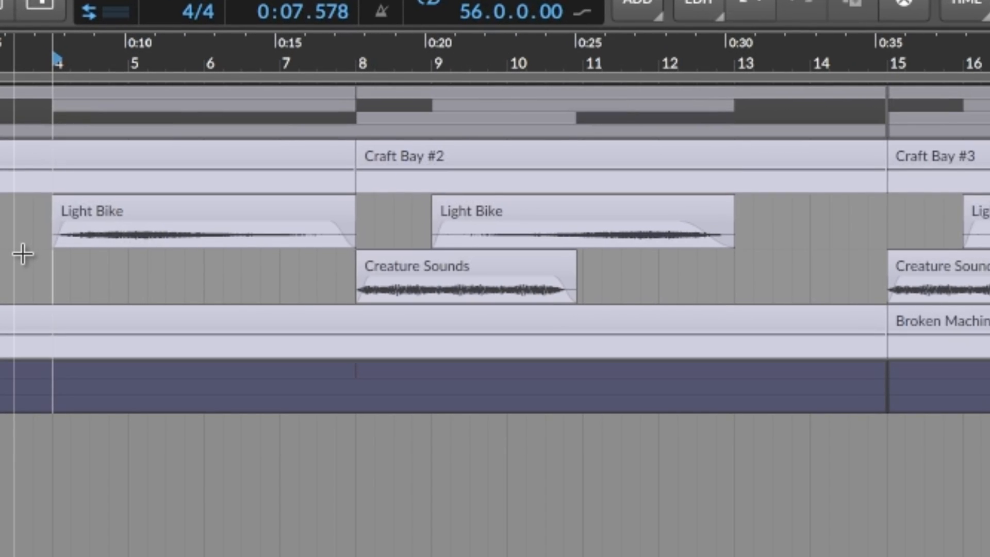
key("space")
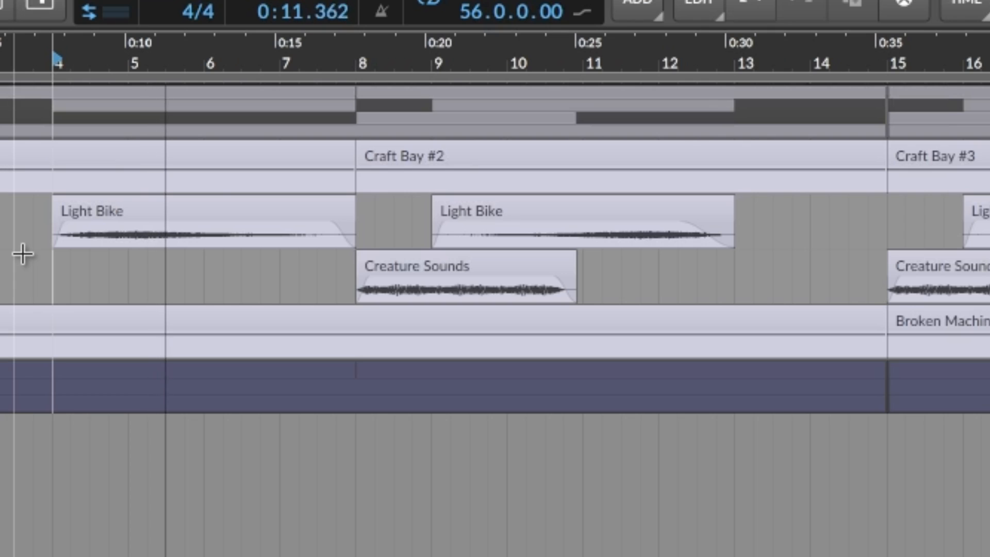
- Enlarge the Light Bike track to show both waveform channels, and display its pan automation beneath it
left_click_drag(0, 248, 0, 327)
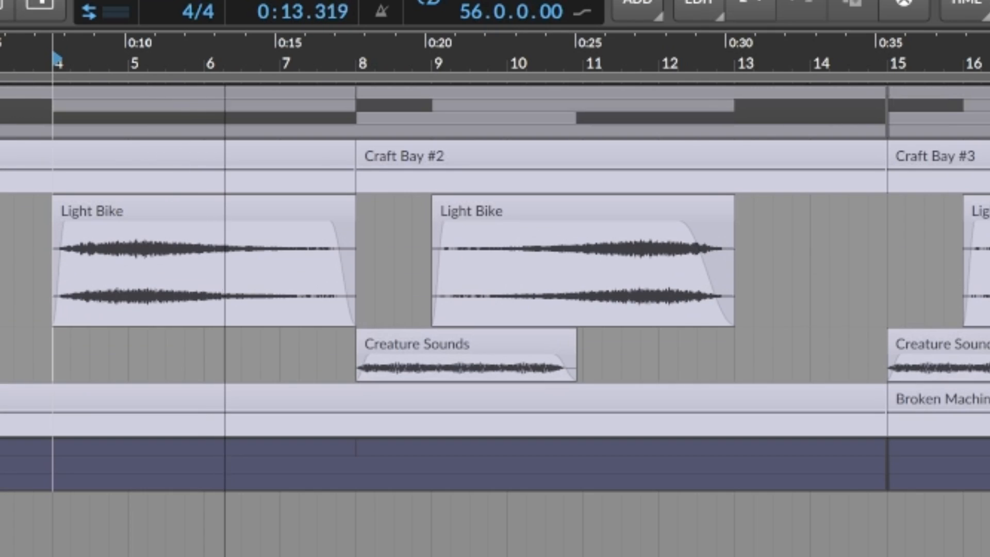
scroll(23, 303, "up", 3)
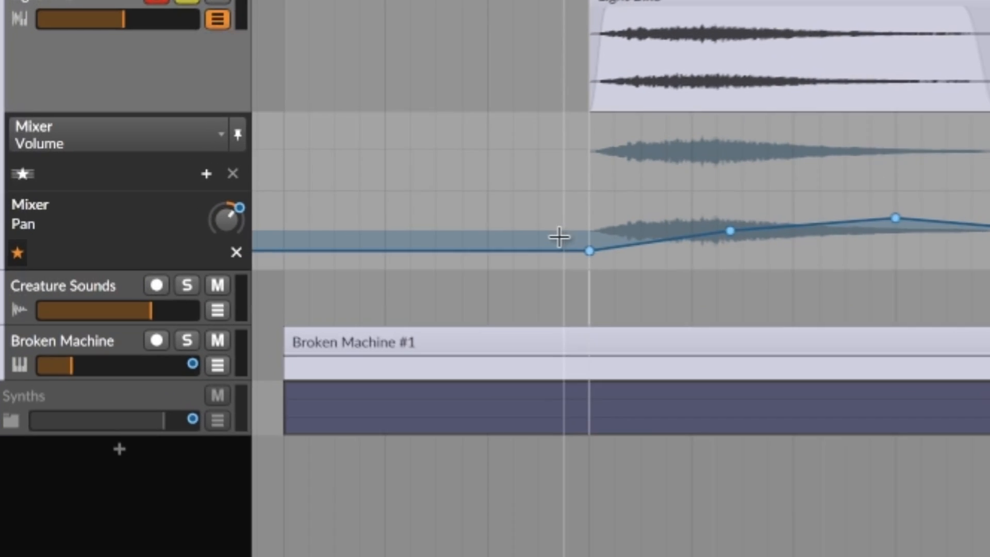
mouse_move(211, 198)
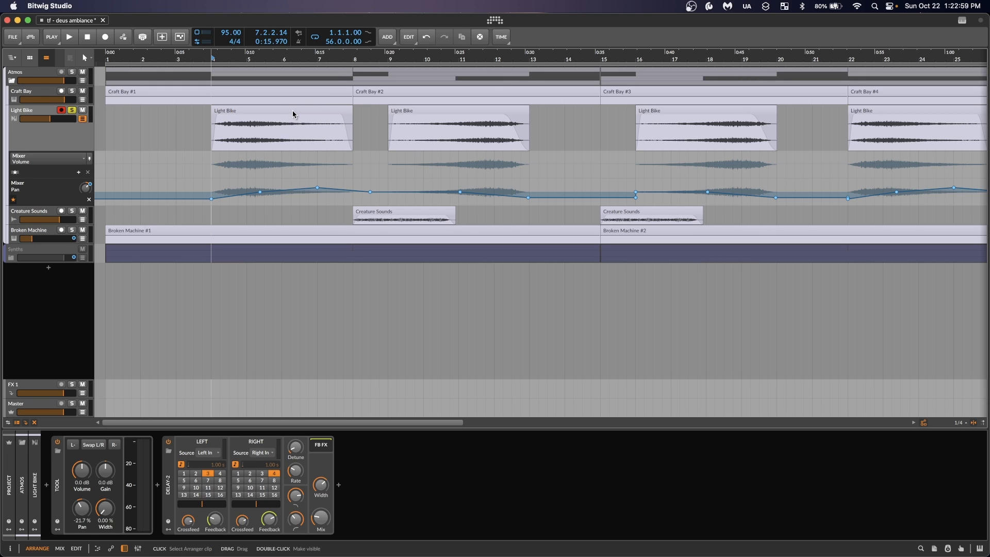
- Show the inspector and select the first and second Light Bike clips in turn to compare them
key("i")
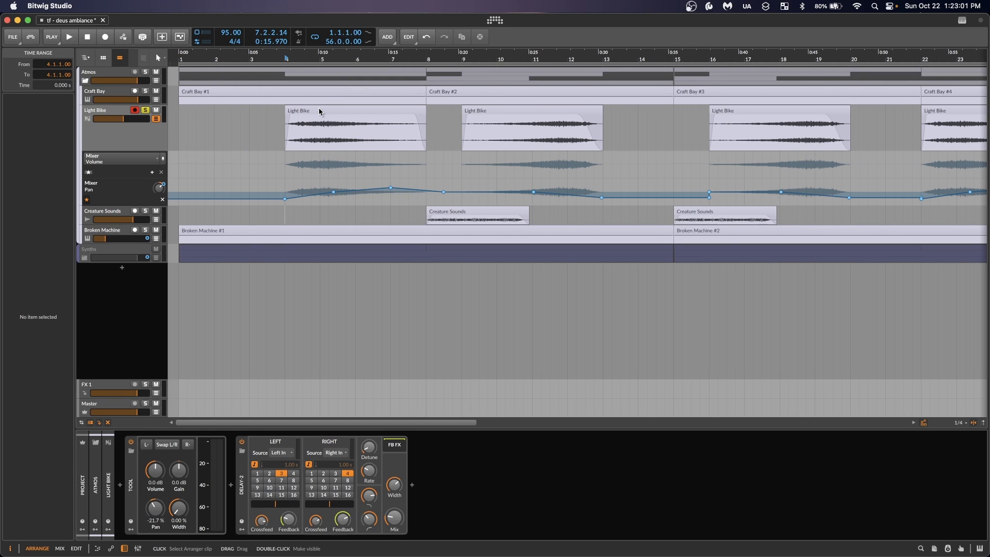
left_click(320, 111)
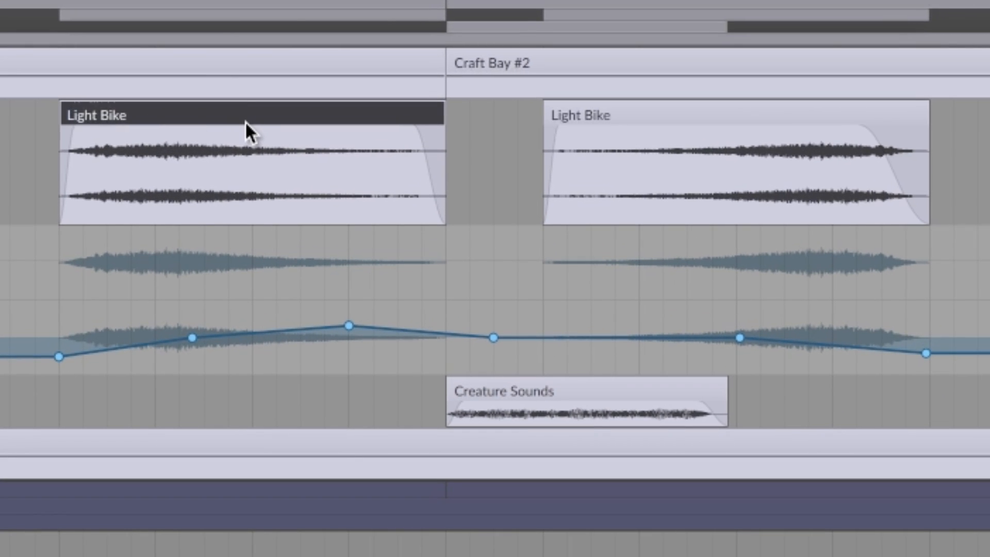
left_click(609, 111)
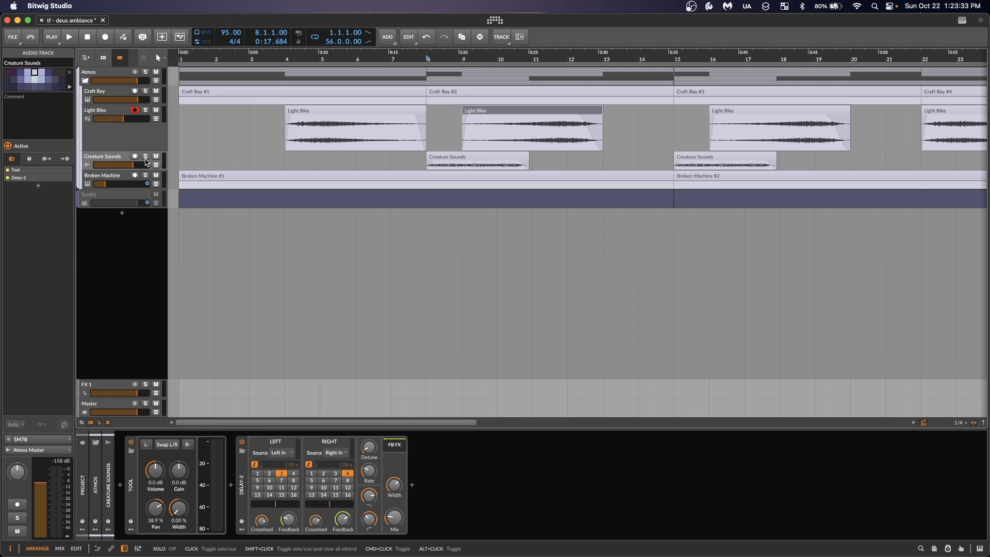
- Solo and enlarge the Creature Sounds track, and play its first clip from bar 8
left_click(145, 157)
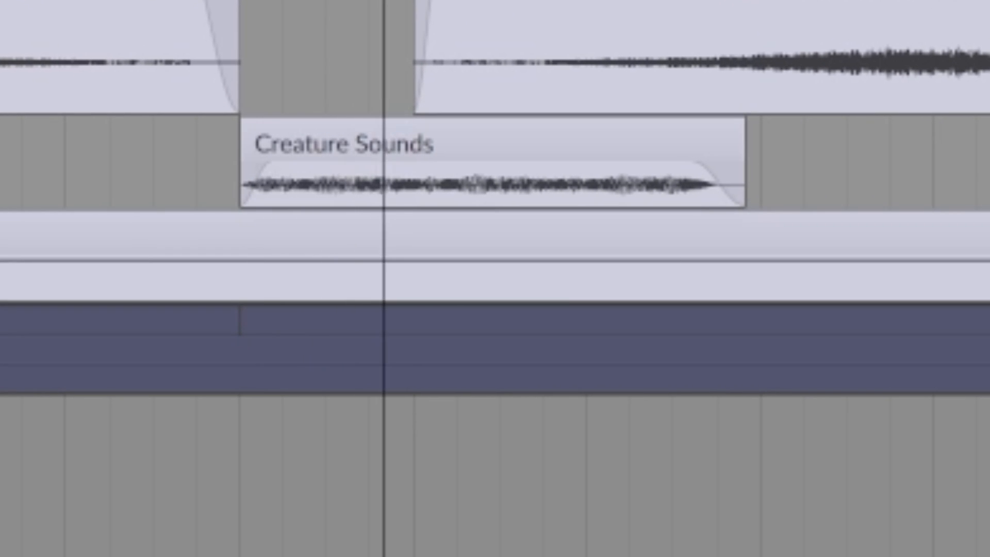
key("alt+plus")
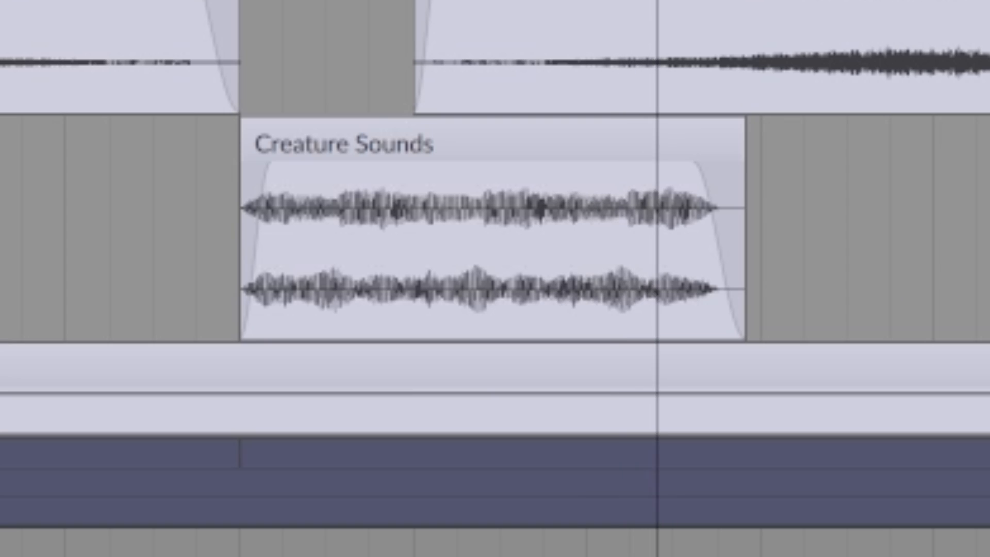
key("space")
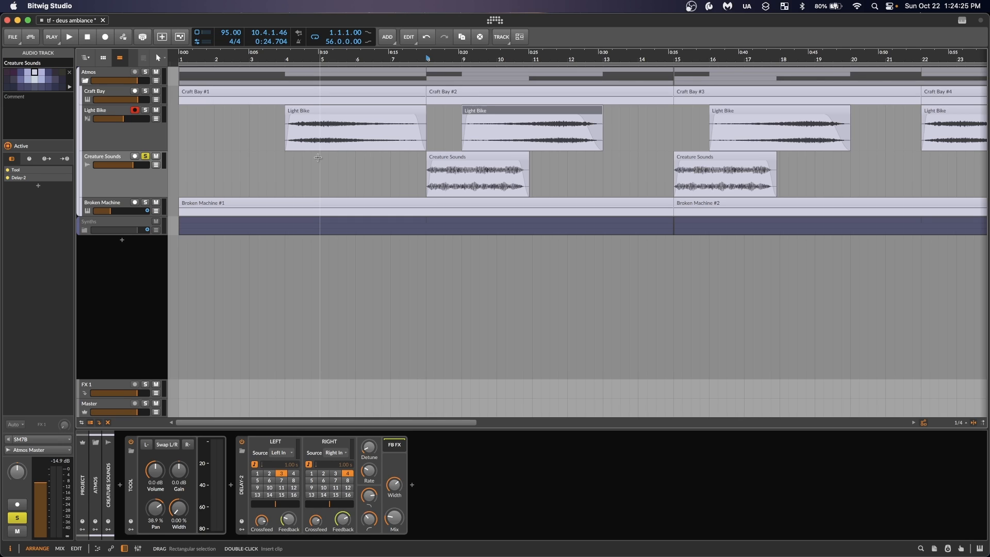
left_click(213, 164)
key("space")
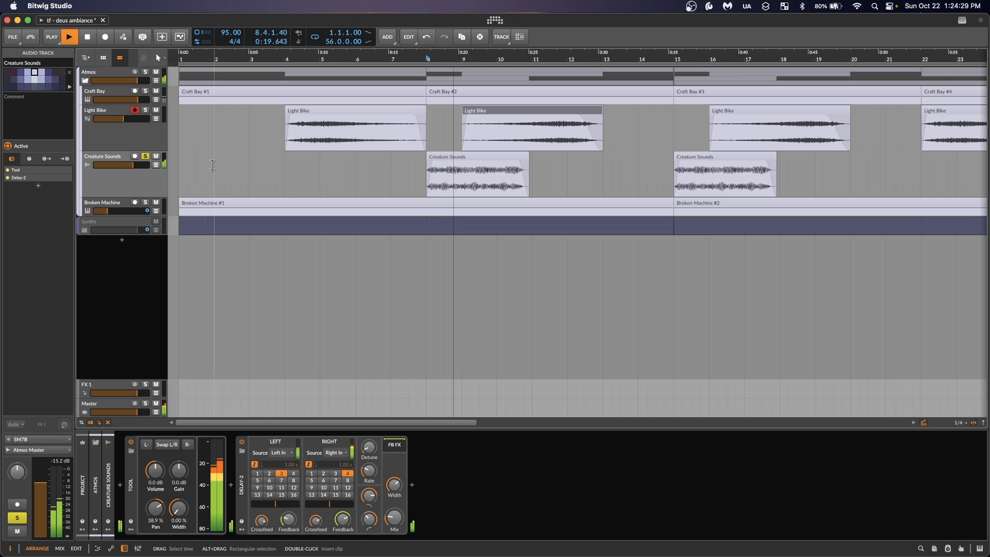
key("space")
- Toggle the Arpeggiator on the Broken Machine track and show the track's volume automation
left_click(186, 206)
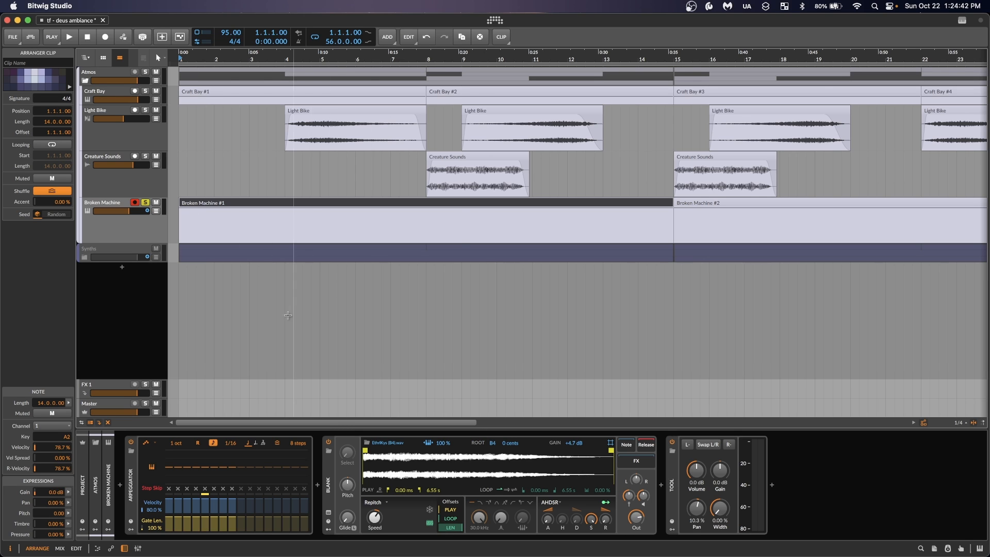
left_click(131, 443)
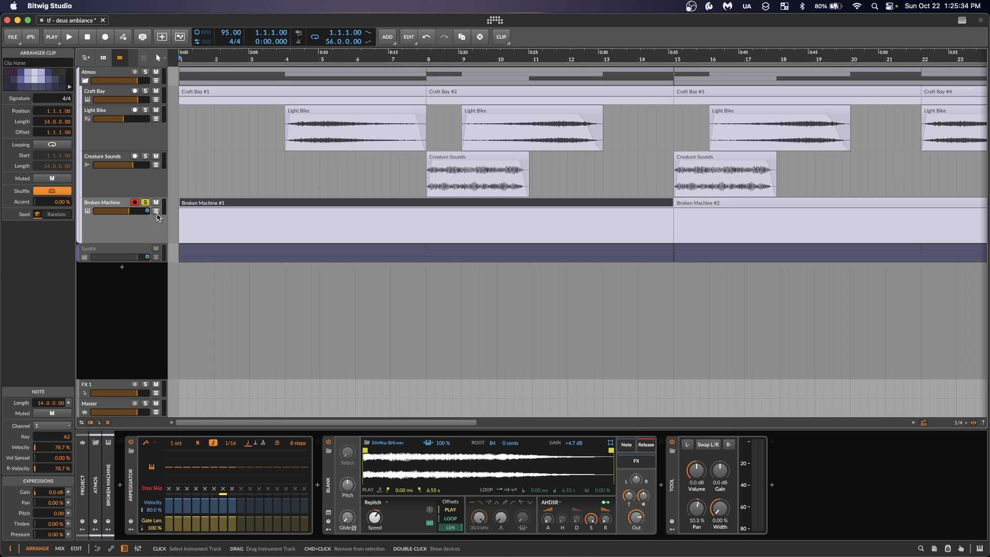
key("a")
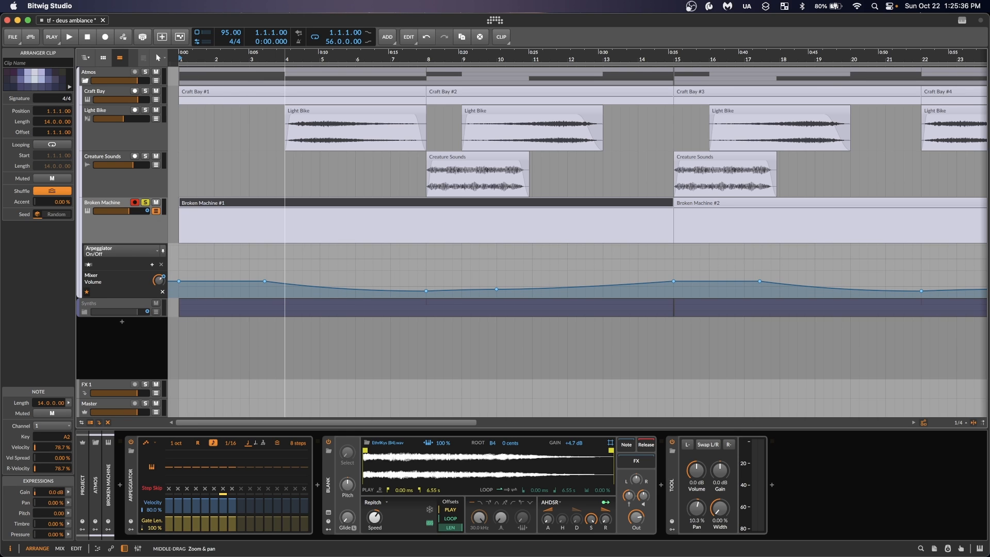
- Play the Broken Machine track from bar 1 and turn off its solo during playback before stopping
scroll(283, 261, "down", 3)
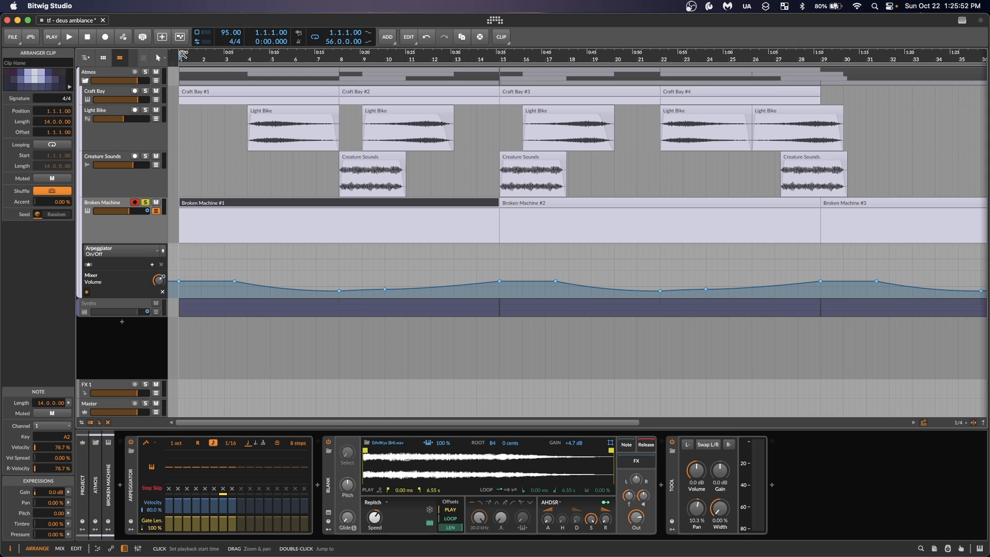
key("space")
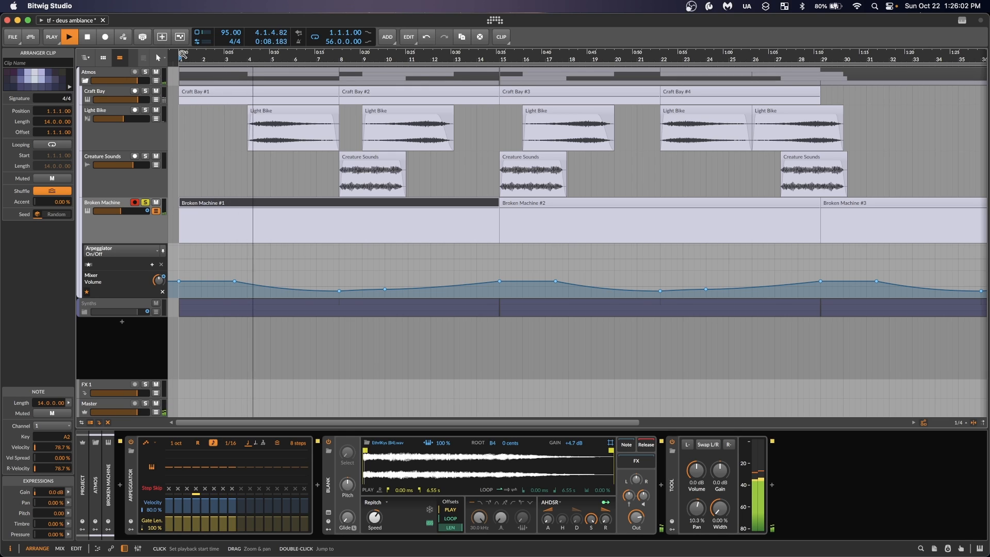
left_click(145, 203)
key("space")
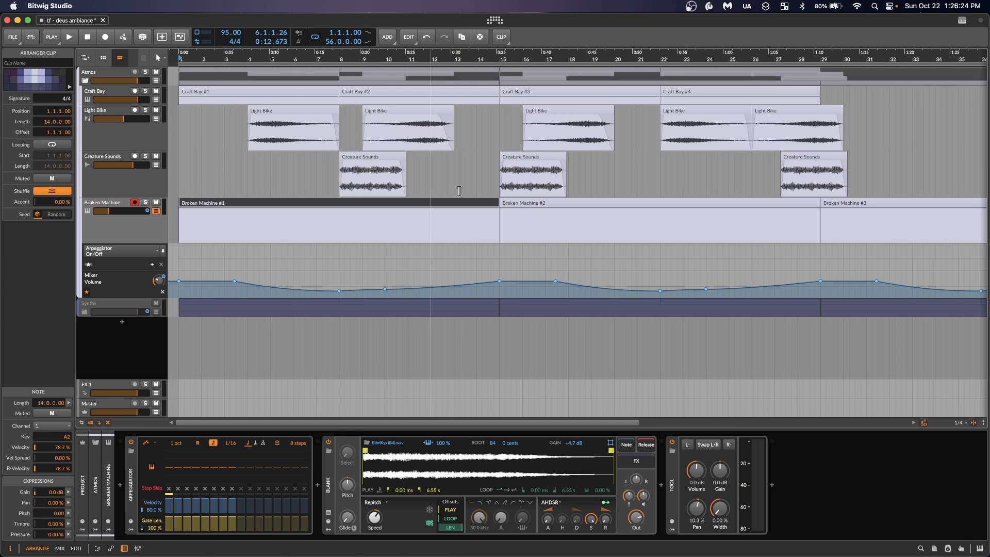
- Set the arranger loop to 28 bars starting at bar 1
mouse_move(482, 53)
left_mouse_down()
mouse_move(483, 28)
mouse_move(181, 57)
left_mouse_up()
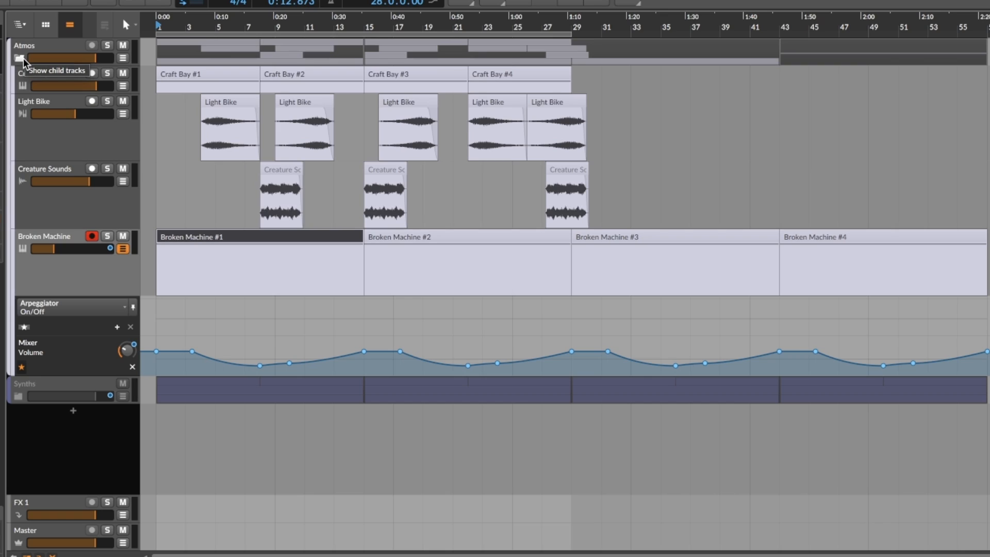
left_click_drag(159, 22, 159, 49)
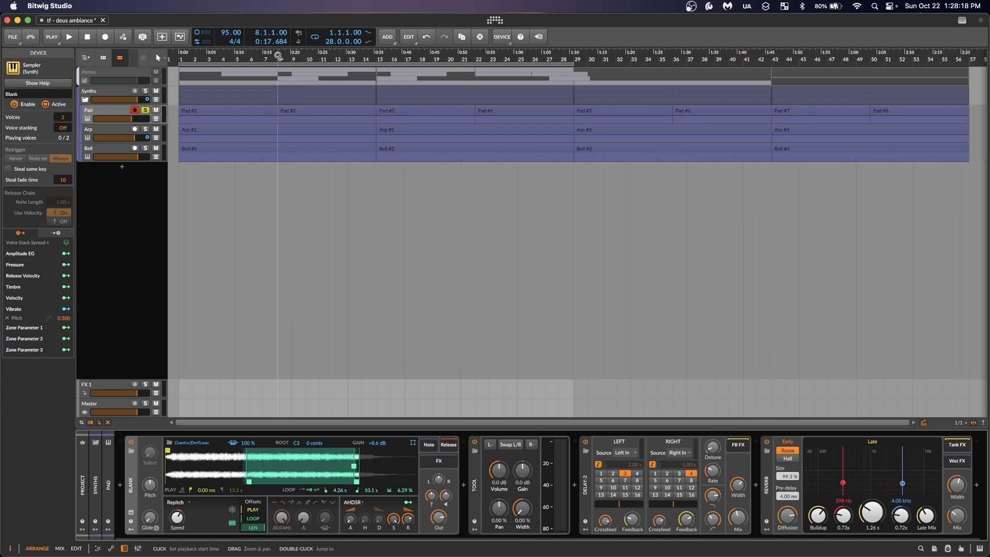
- Play the soloed Pad track from bar 8 and stop playback
key("space")
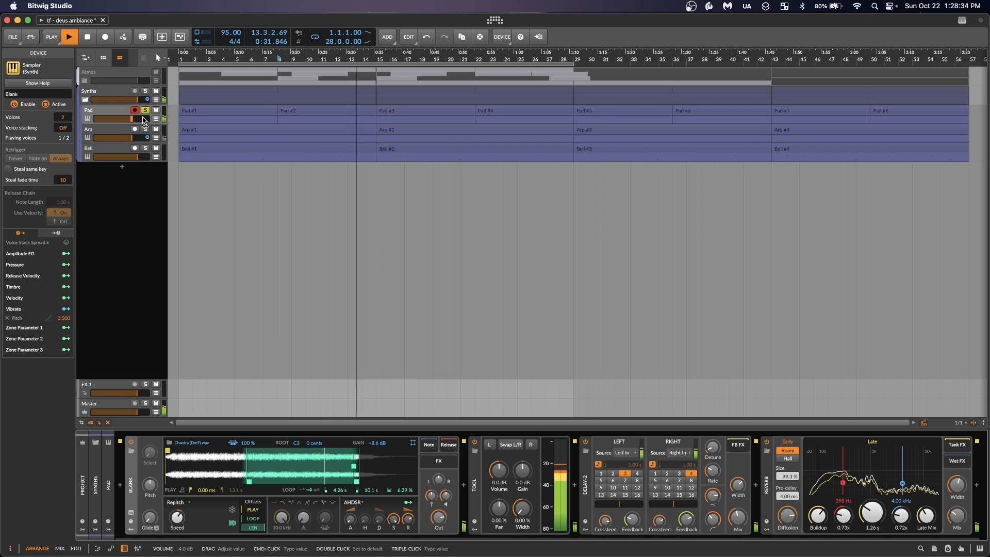
key("space")
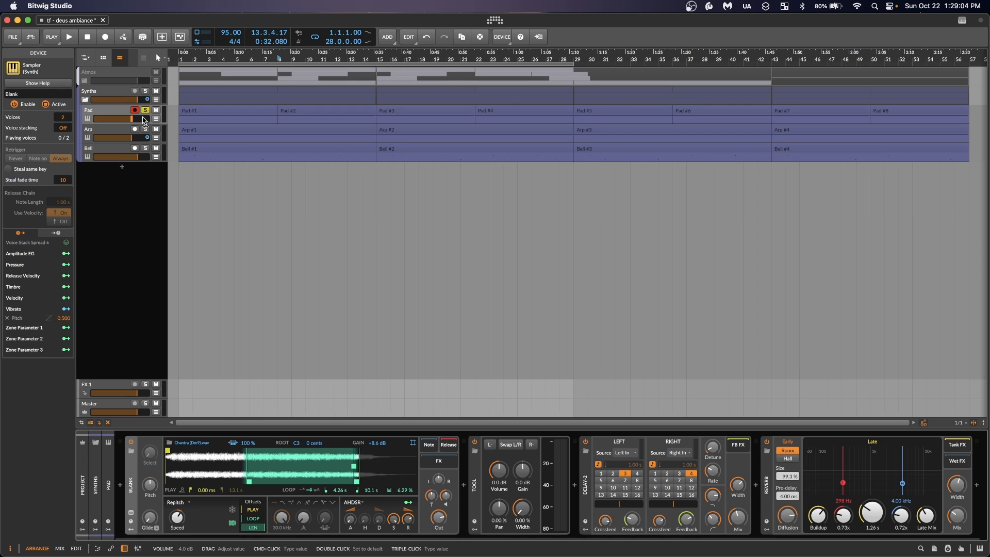
- Show the Arp track's automation lanes, and switch its Minor 9 device off and back on while checking the device chain
left_click(157, 138)
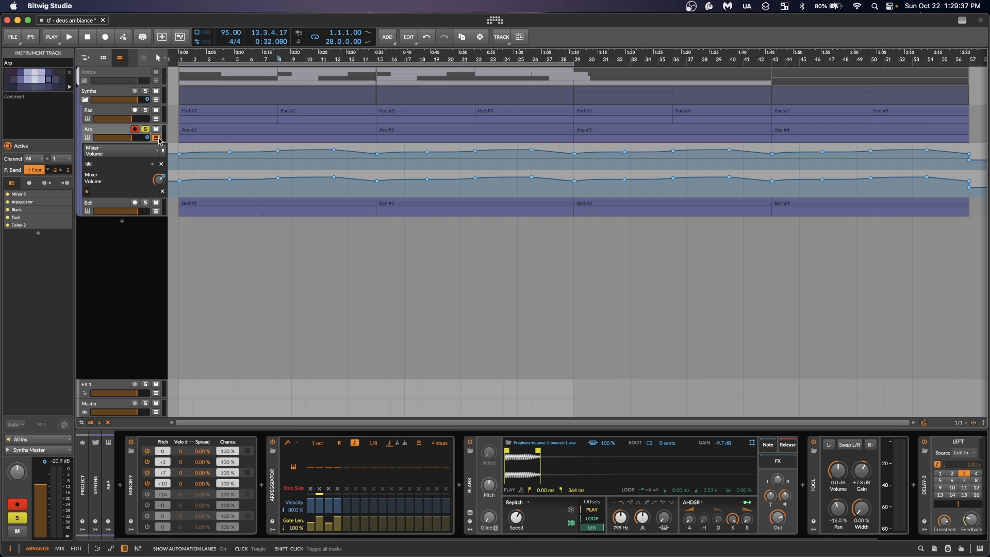
left_click(251, 445)
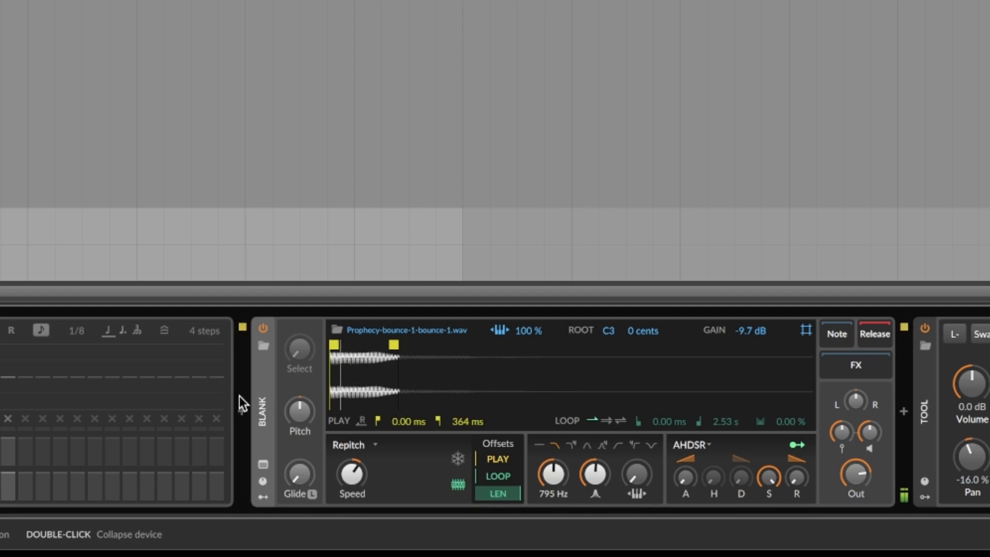
left_click(1, 328)
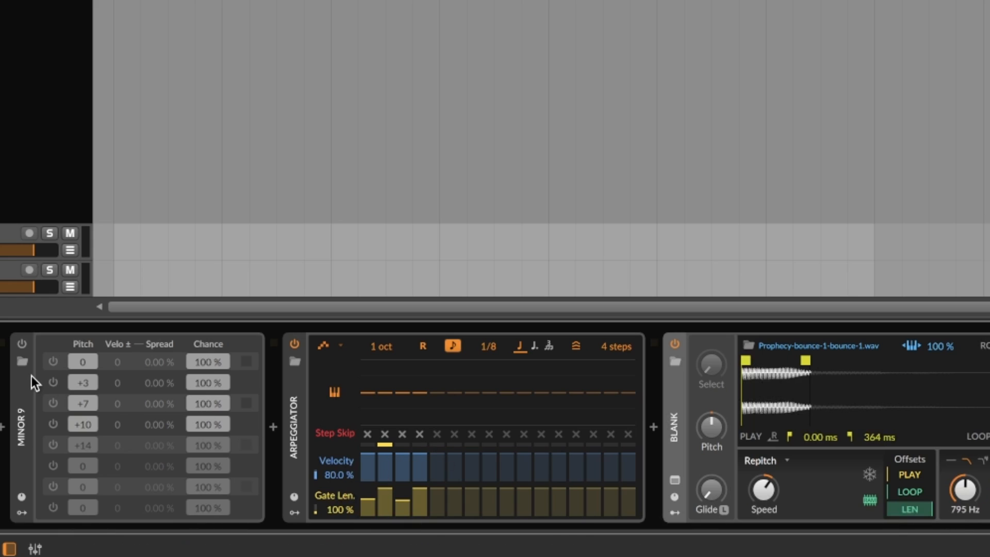
left_click(21, 344)
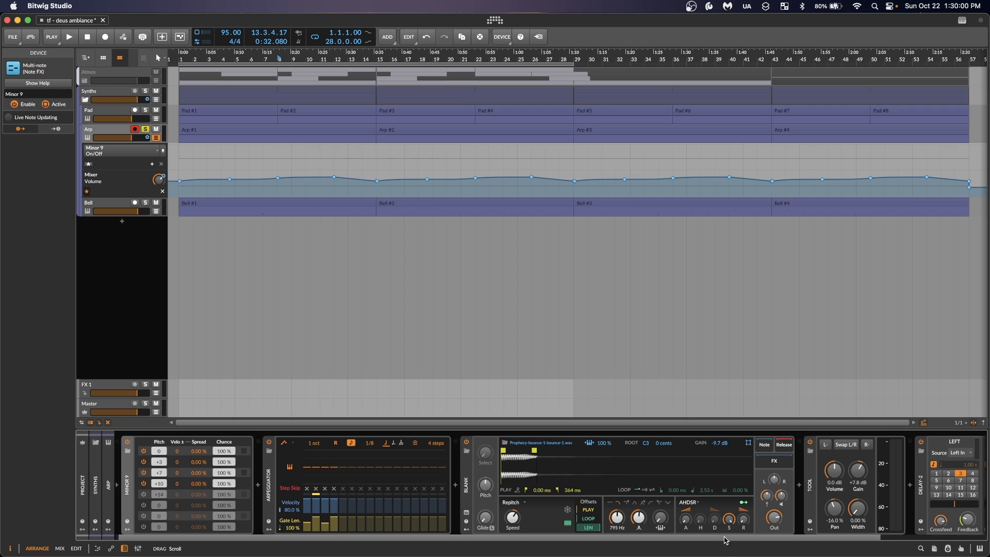
left_click_drag(725, 538, 668, 539)
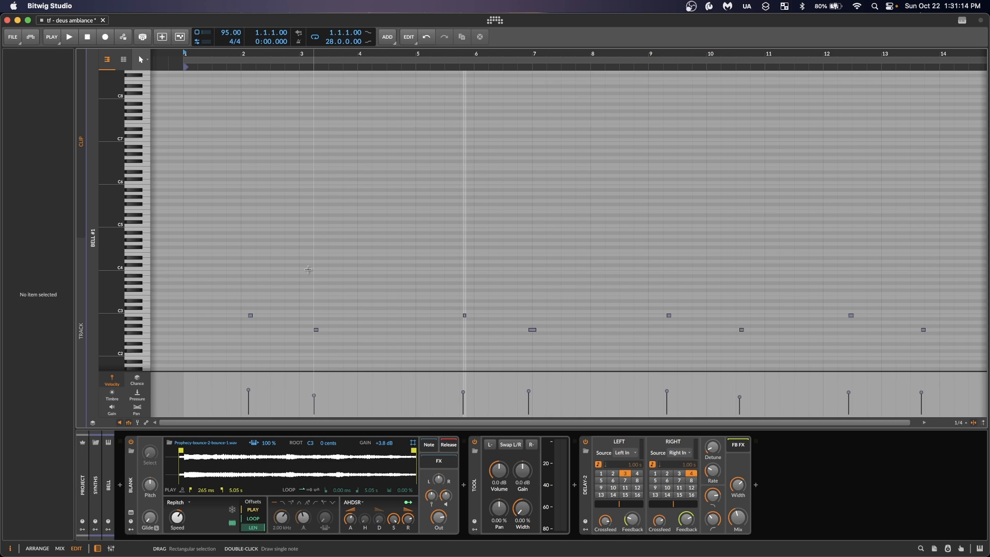
- Go from the Bell clip's note editor back to the arrangement and play the soloed Bell track from bar 6
key("alt+2")
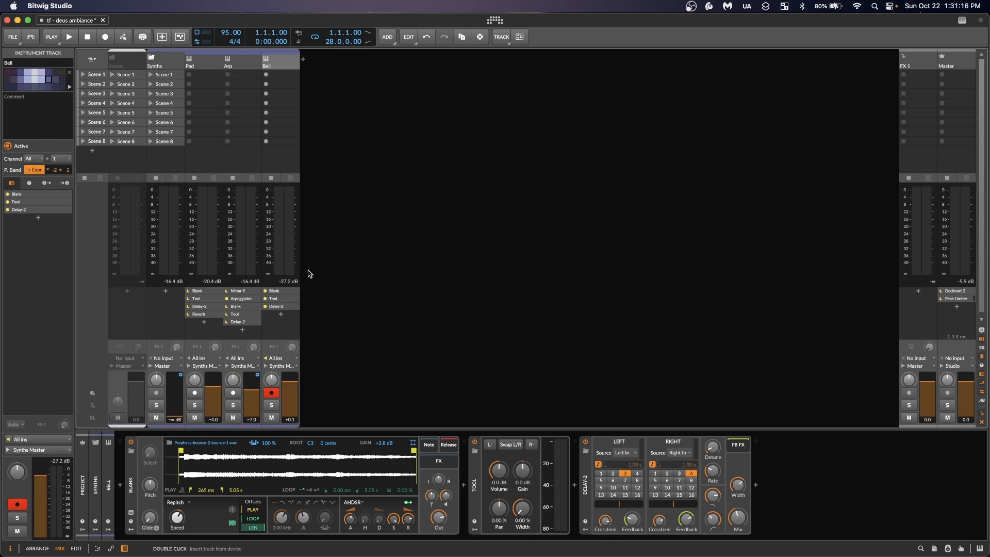
key("alt+1")
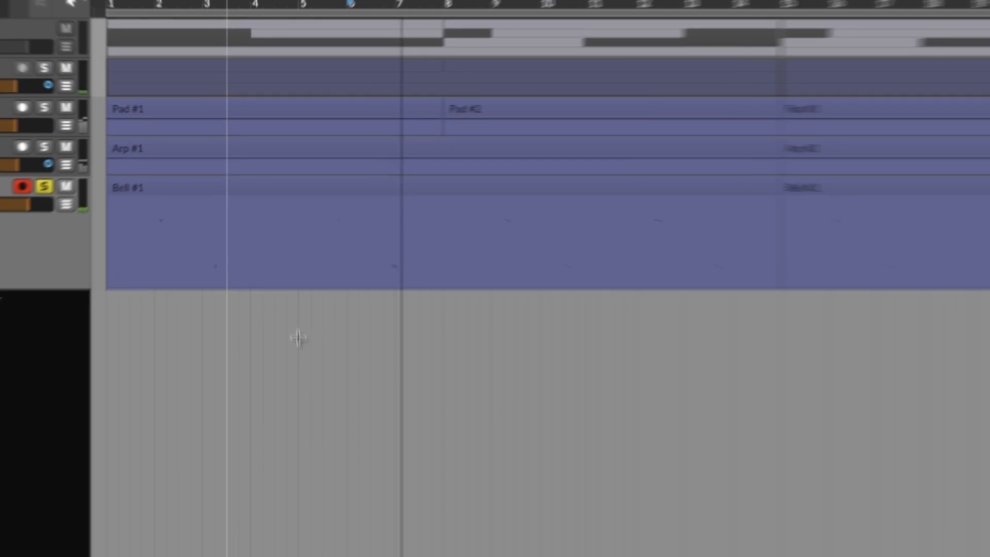
left_click(297, 336)
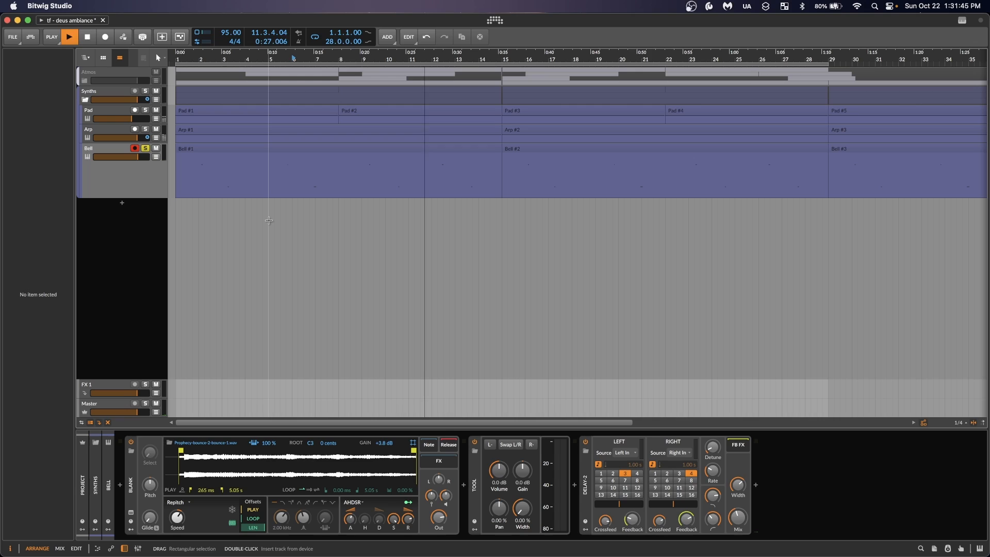
key("space")
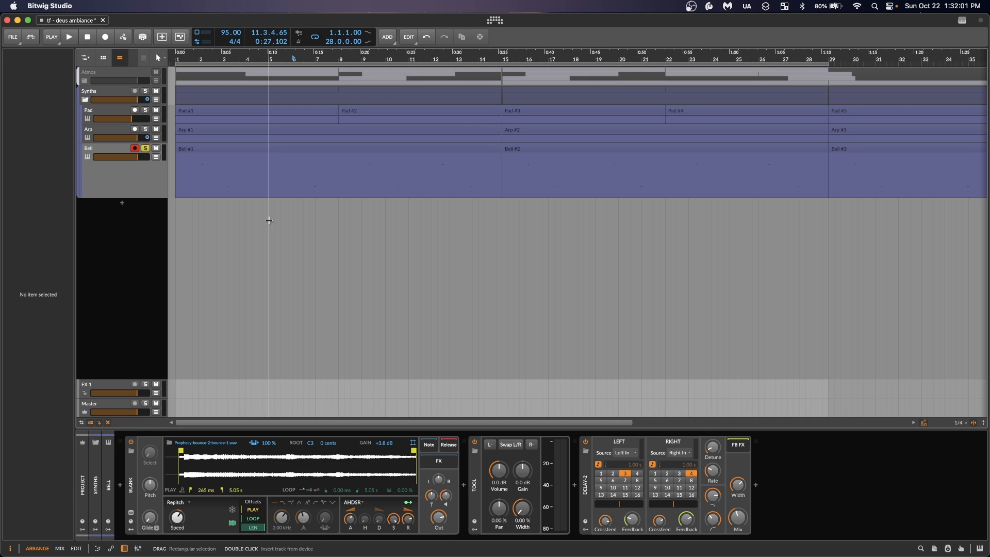
- Turn off the Bell track's solo and reduce the track to the same height as Pad and Arp
left_click(146, 148)
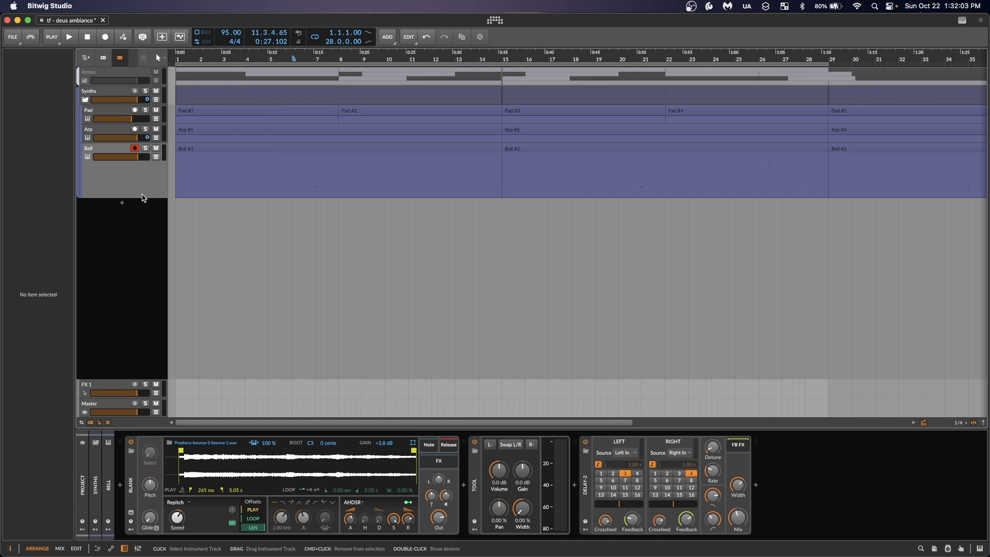
left_click_drag(143, 198, 142, 162)
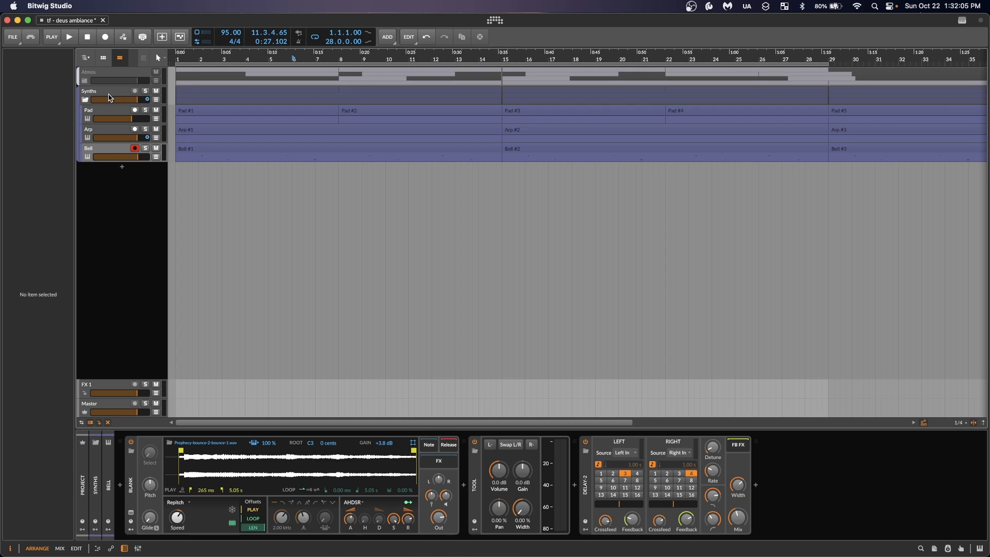
- Unfold the Atmos group, reactivate it, and play the whole arrangement from bar 1
left_click(85, 81)
right_click(115, 76)
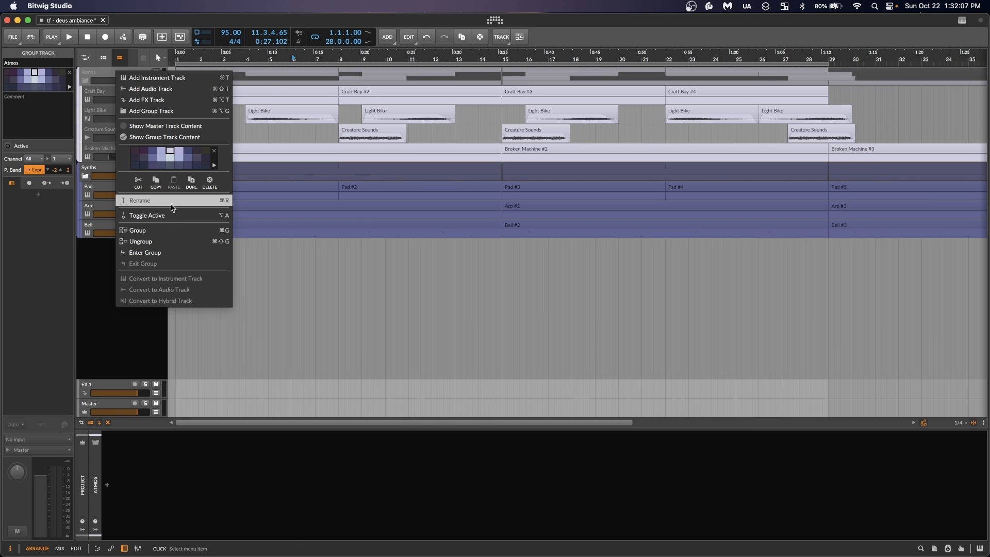
left_click(175, 219)
left_click(177, 56)
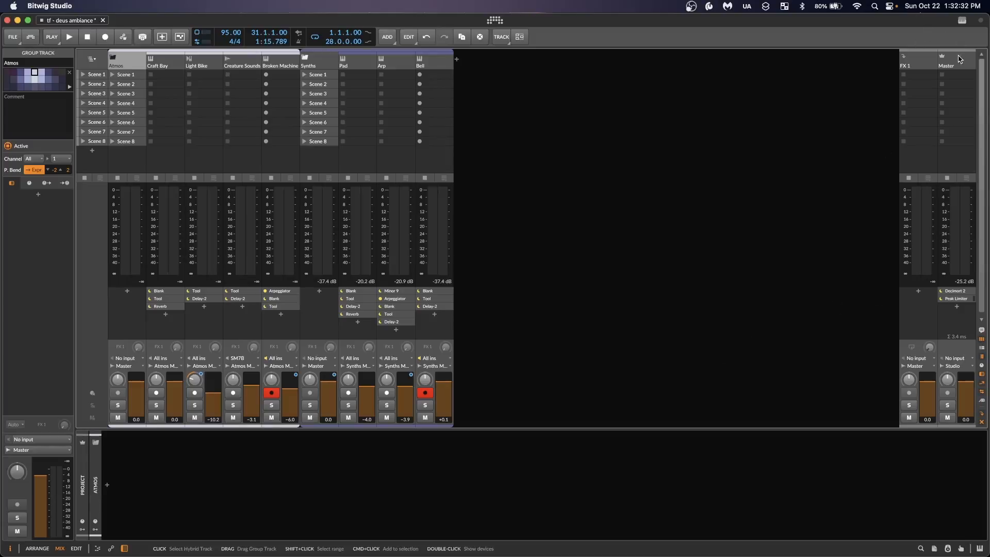
- Show the Master track's device chain in the mixer and open the Decimort 2 plug-in window, placing it over the mixer
key("d")
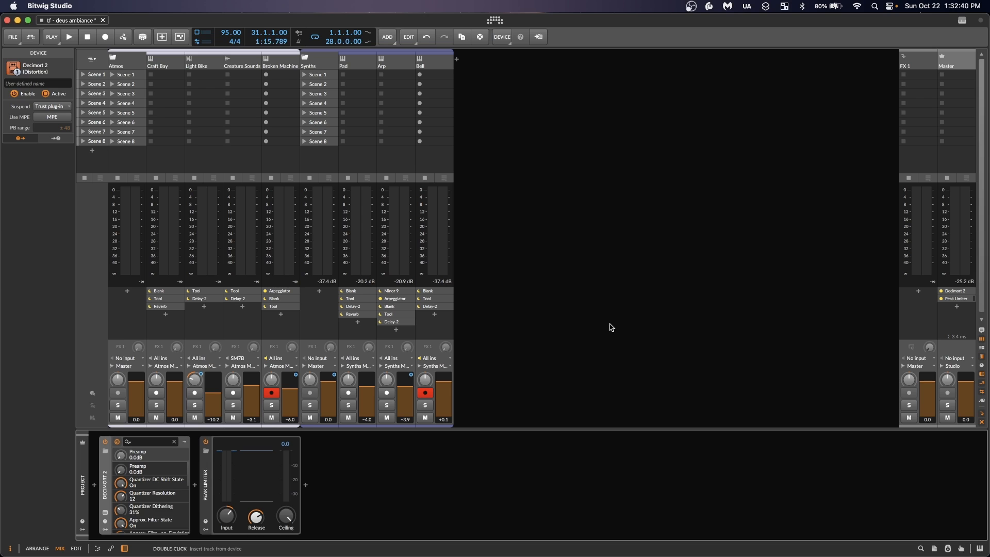
left_click(105, 512)
left_click_drag(564, 156, 588, 162)
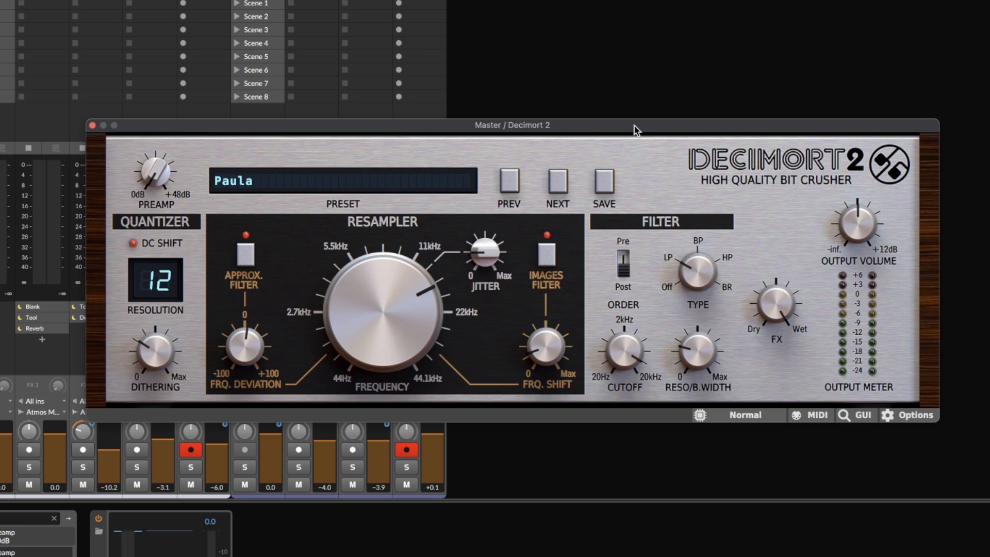
left_click_drag(628, 131, 638, 108)
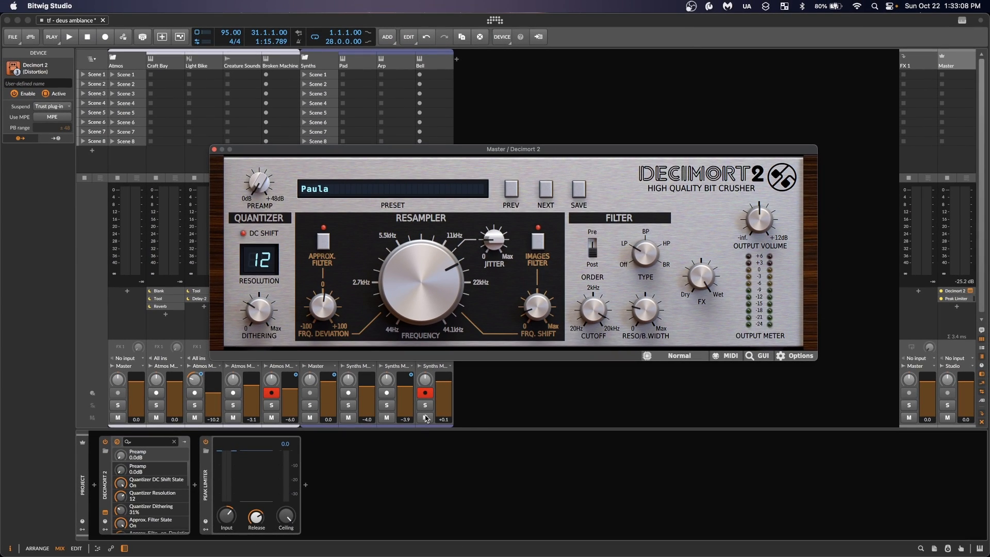
left_click(561, 404)
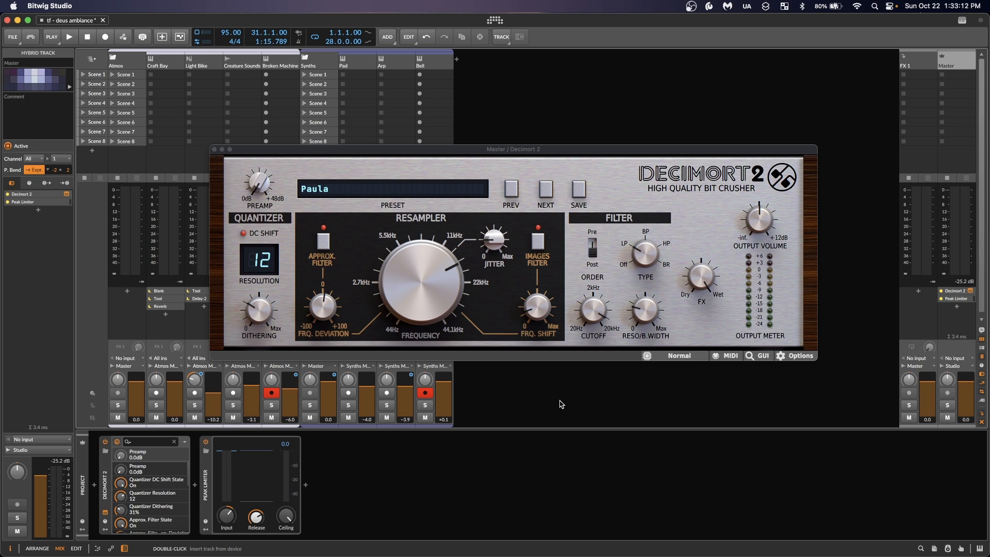
- Return to the arrangement and compare the full mix with Decimort 2 switched on and off during playback
key("Tab")
left_click(180, 365)
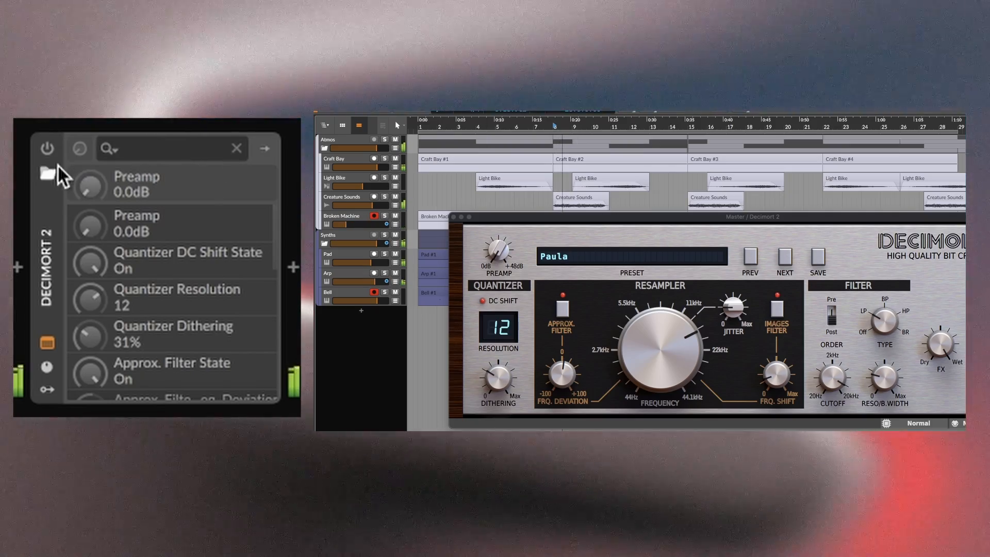
left_click(47, 149)
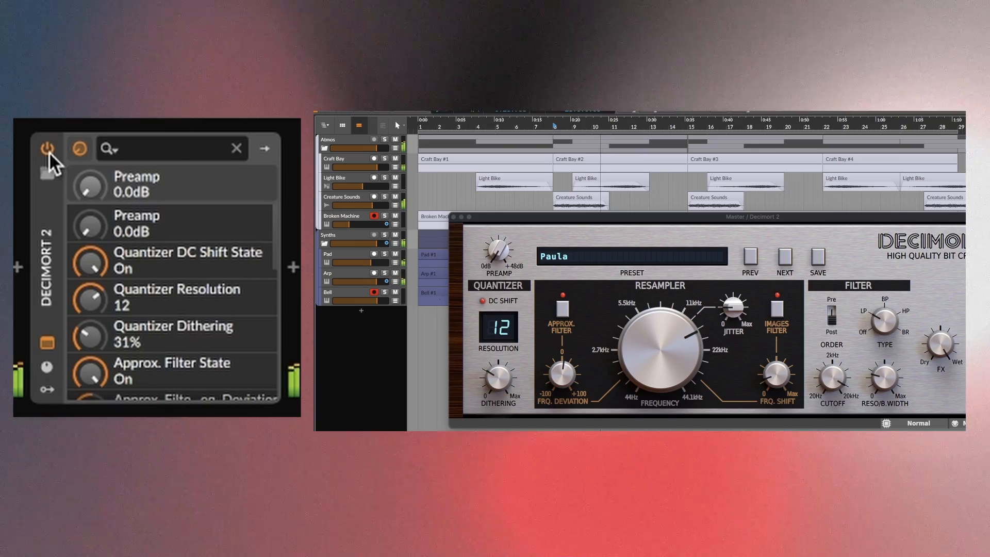
left_click(48, 151)
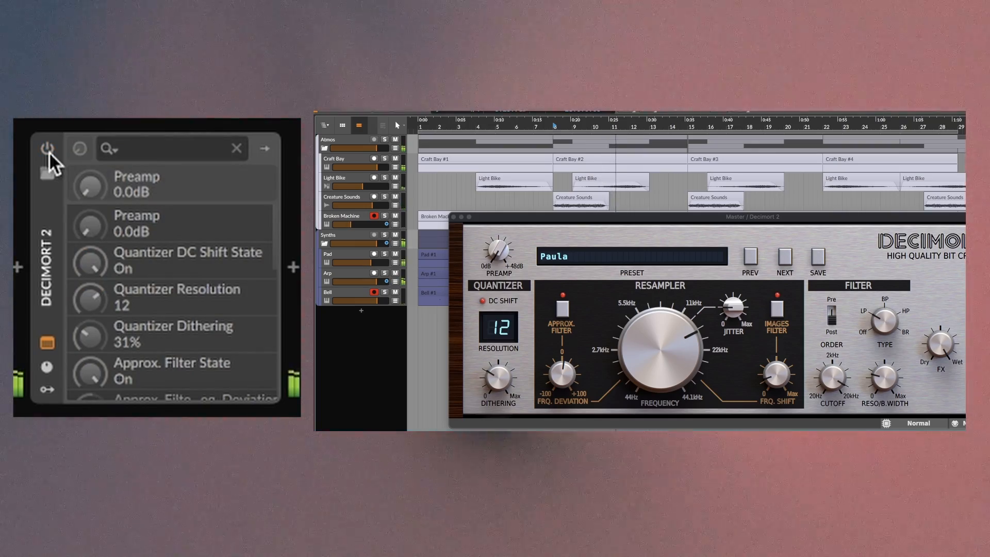
left_click(48, 150)
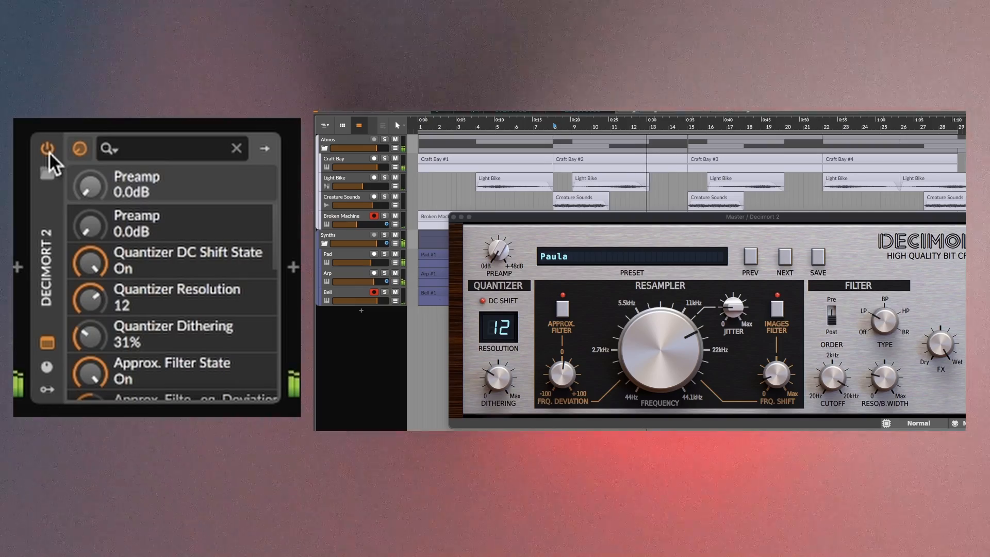
left_click(48, 150)
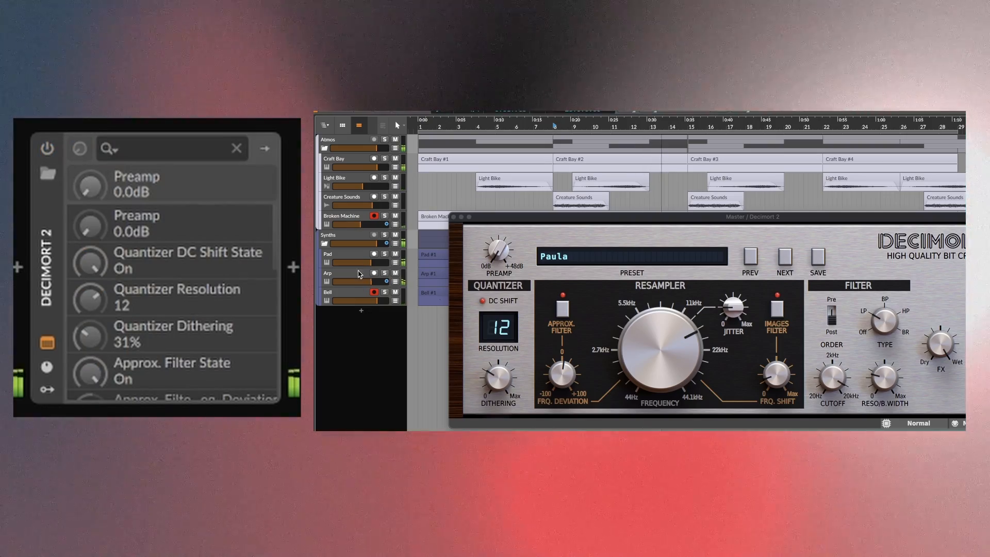
- Solo the Synths group and the Atmos group in turn, toggling Decimort 2 for each, and leave Decimort 2 on
left_click(385, 235)
left_click(48, 151)
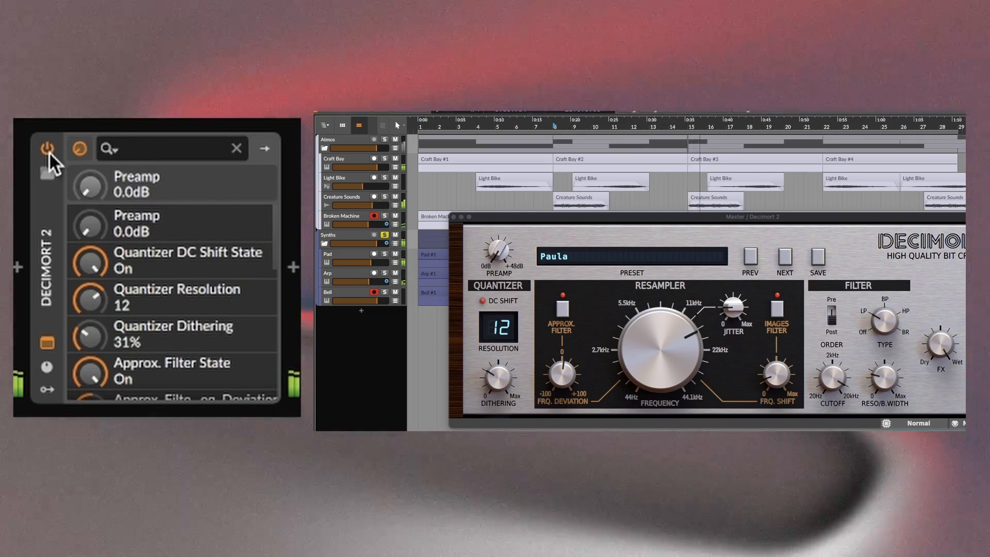
left_click(48, 150)
left_click(384, 139)
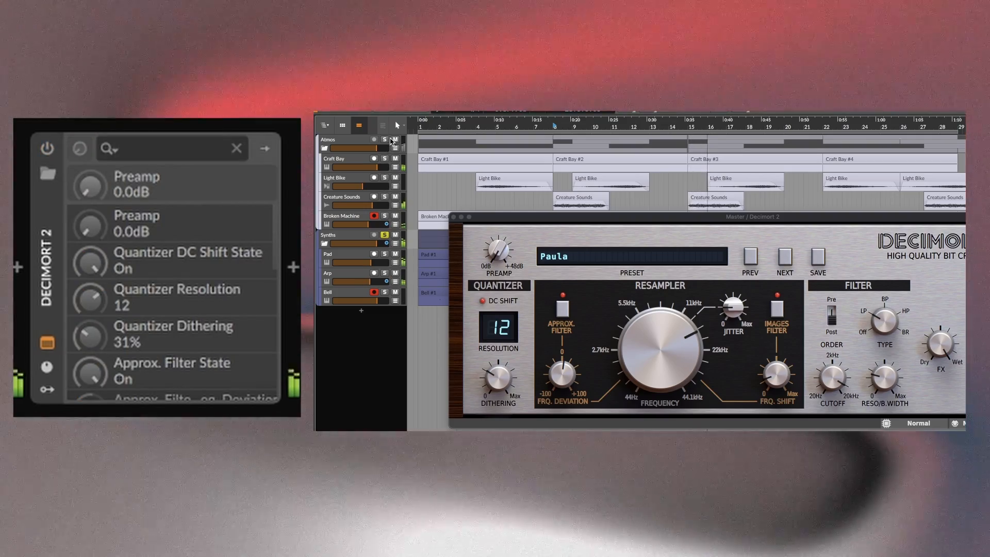
left_click(47, 149)
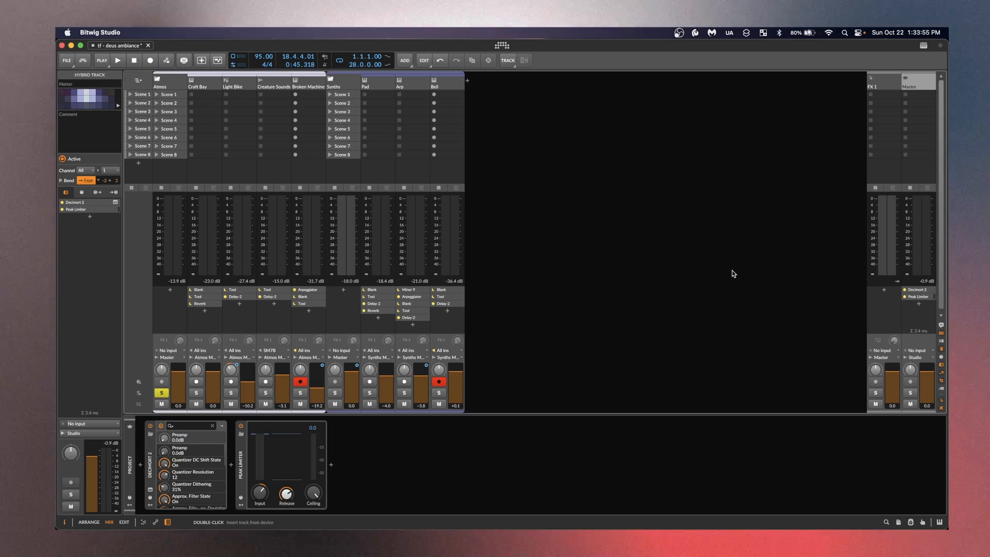
- Search the devices for "dac" and add the TAL DAC plugin after the Peak Limiter on the Master track
left_click(919, 304)
type("dac")
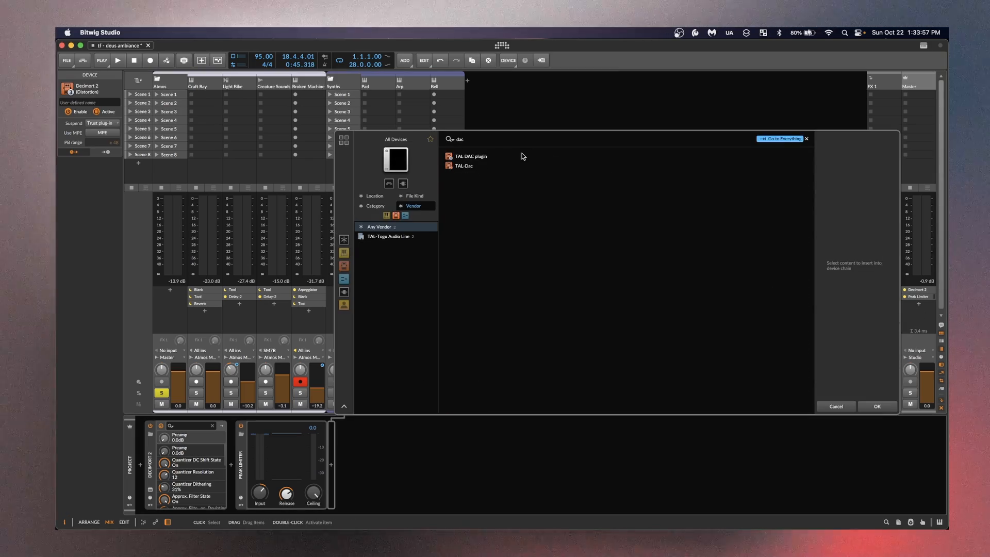
double_click(510, 155)
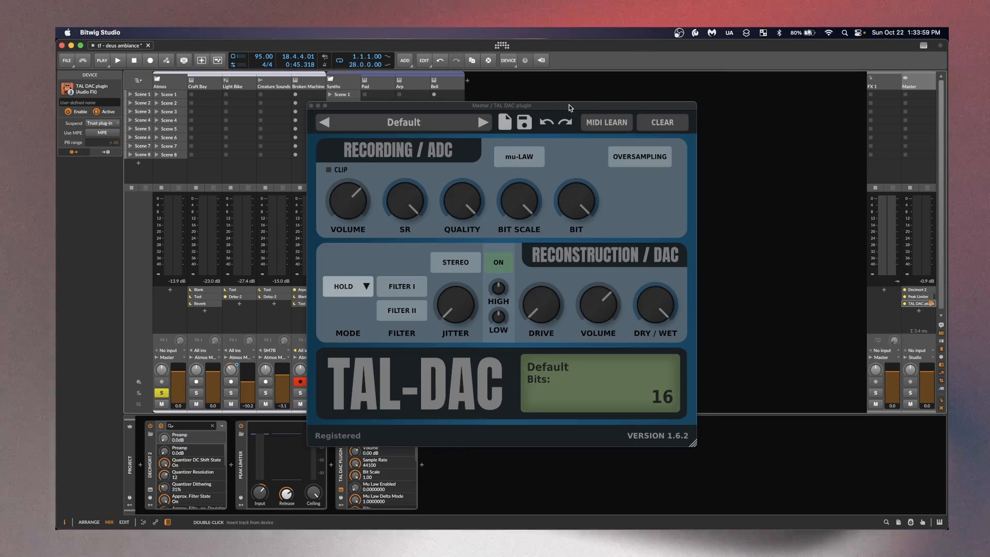
left_click_drag(568, 104, 573, 103)
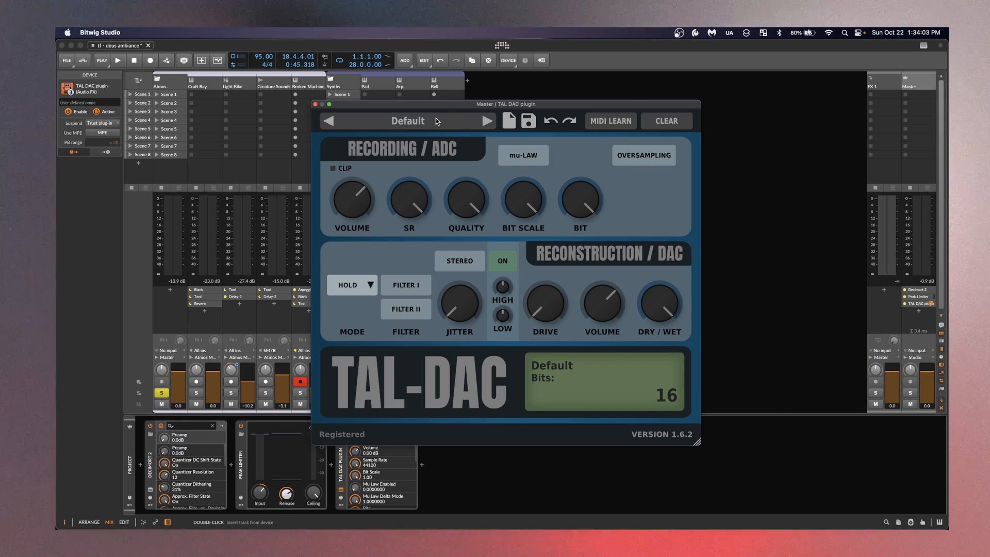
- Look through TAL-DAC's Gentle presets, keep the Default preset, and close the plug-in window
left_click(435, 118)
mouse_move(464, 158)
mouse_move(547, 173)
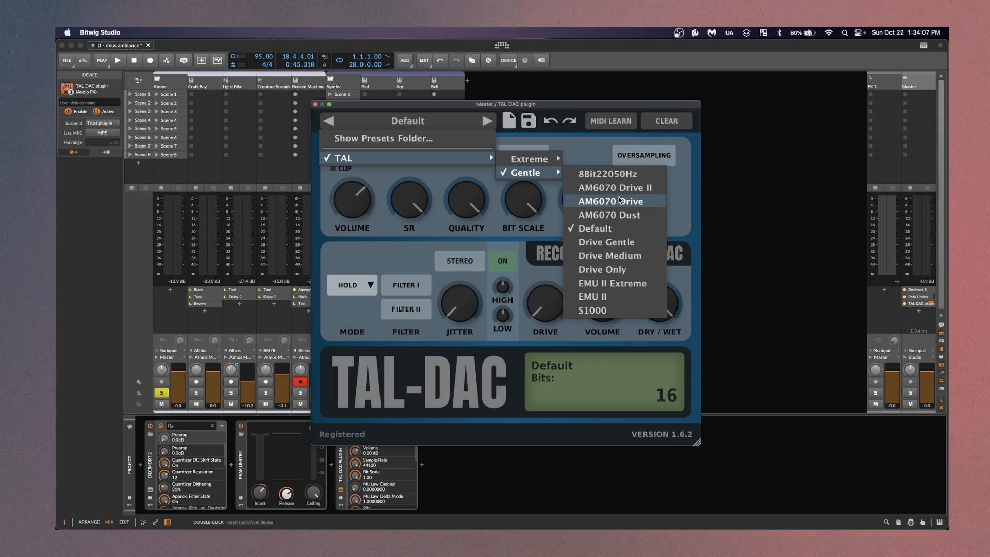
left_click(552, 142)
left_click(315, 104)
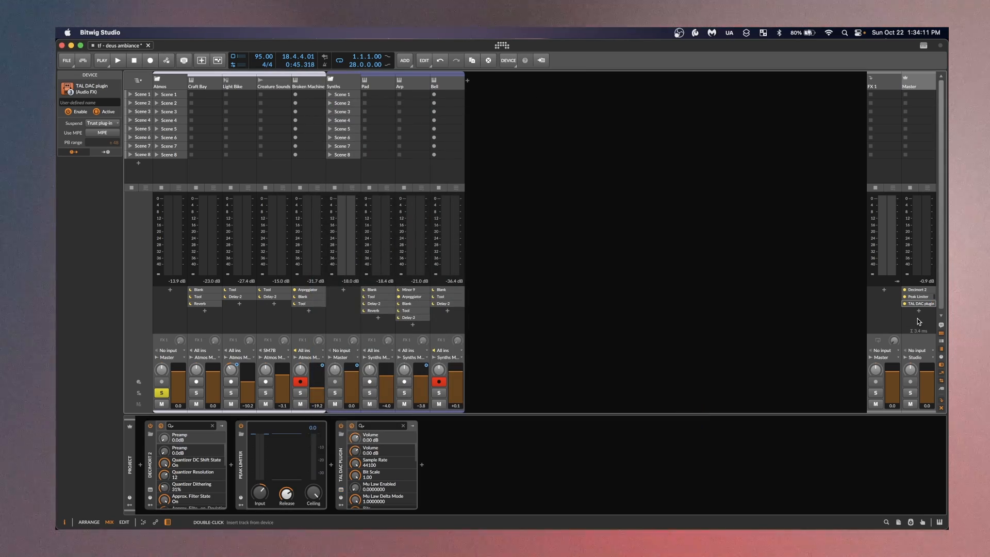